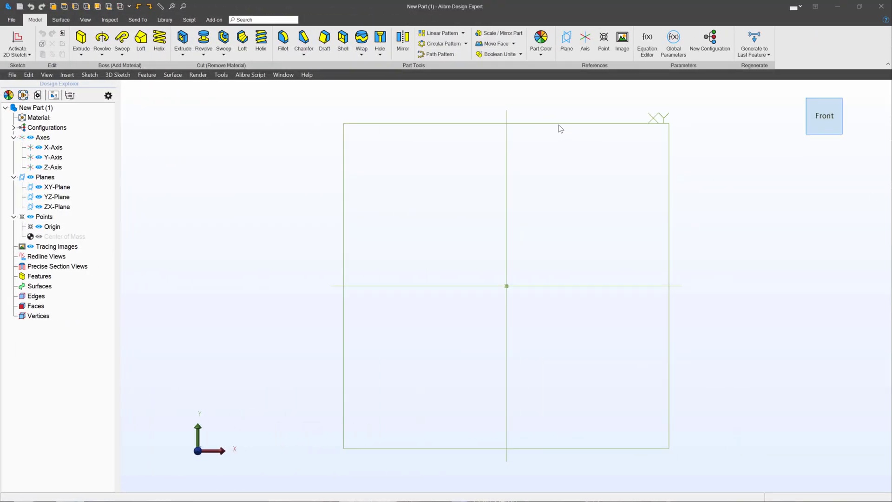
Sketch a slanted line on the XY plane, starting above the origin at about (-0.41, 0.63) inches and rising to the right
left_click(528, 124)
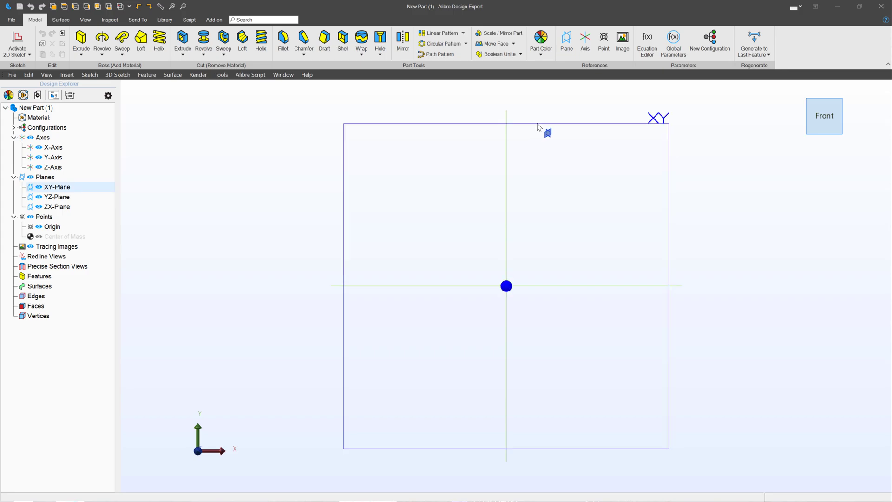
left_click(18, 42)
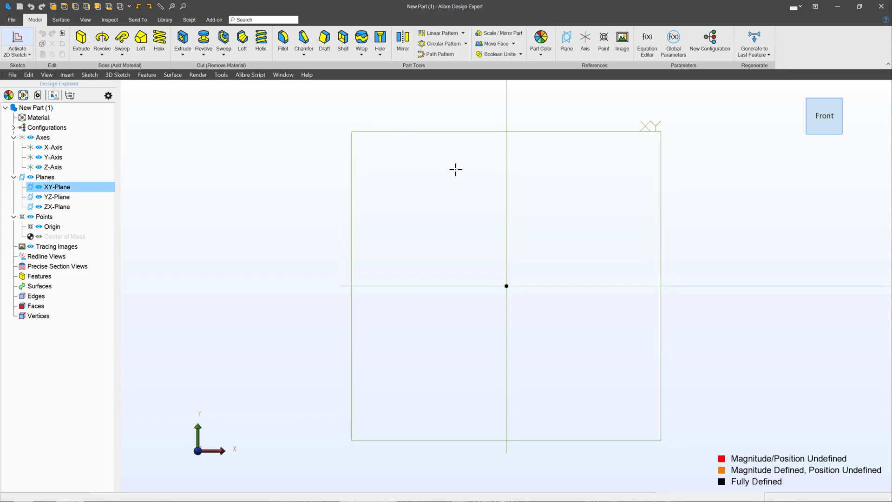
left_click(186, 41)
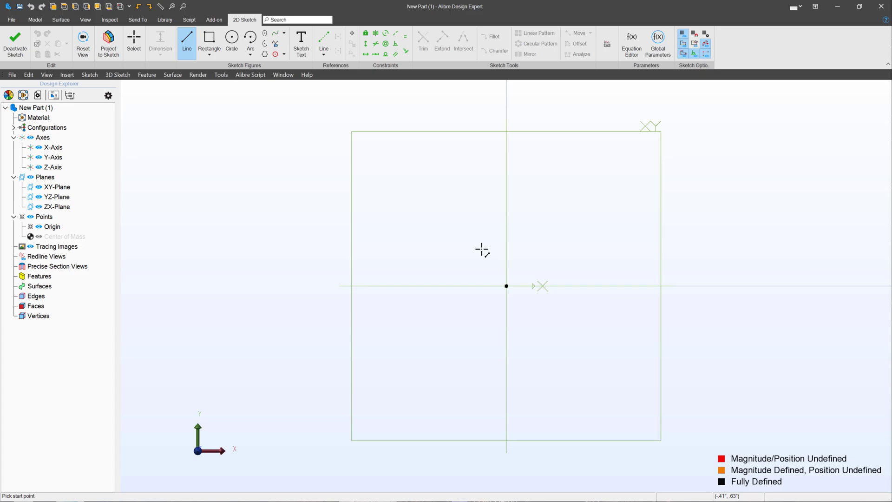
left_click(482, 249)
left_click(610, 196)
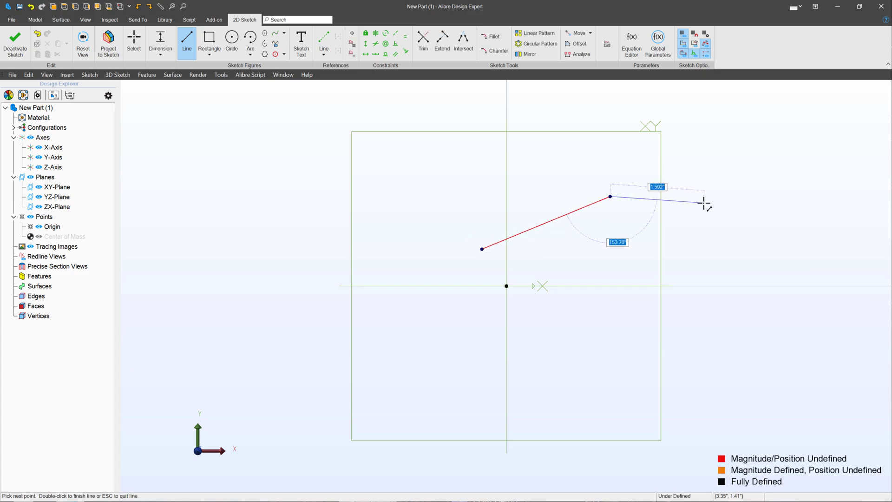
key("Escape")
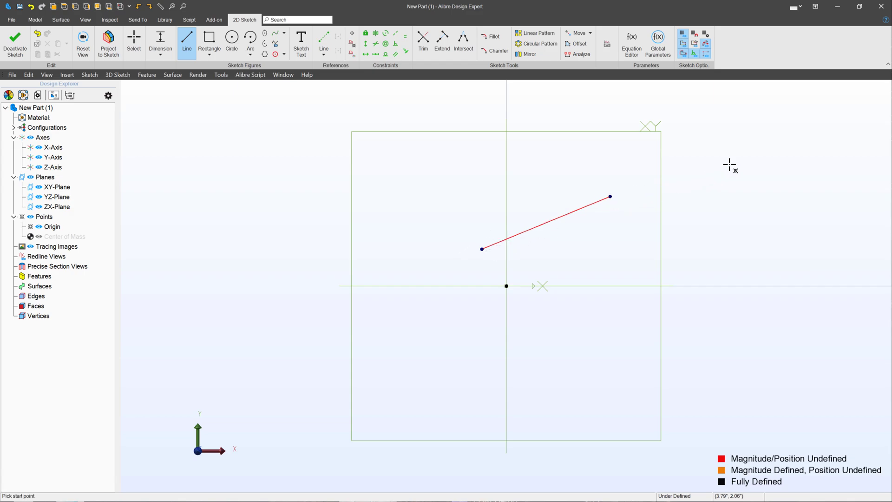
key("Escape")
Move both endpoints so the line stands steeply to the right of the plane outline, and dimension its length at 3 inches
left_click_drag(610, 197, 720, 158)
left_click_drag(482, 249, 672, 337)
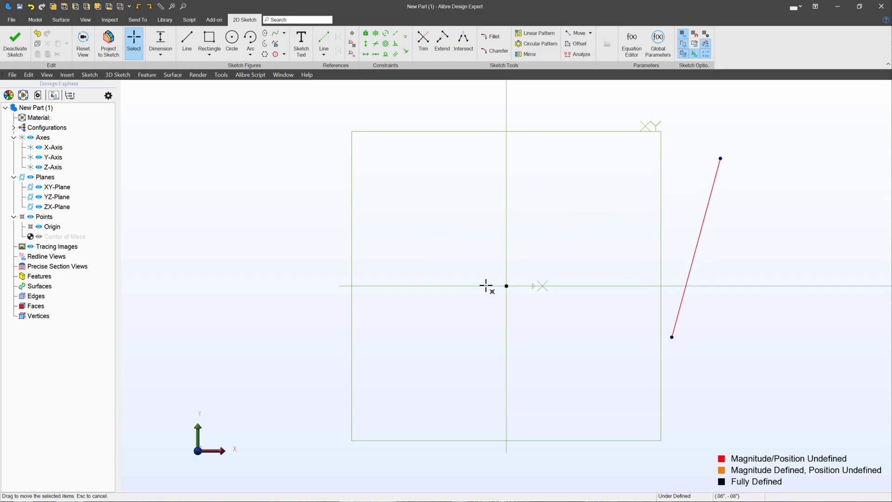
left_click(159, 38)
left_click(701, 220)
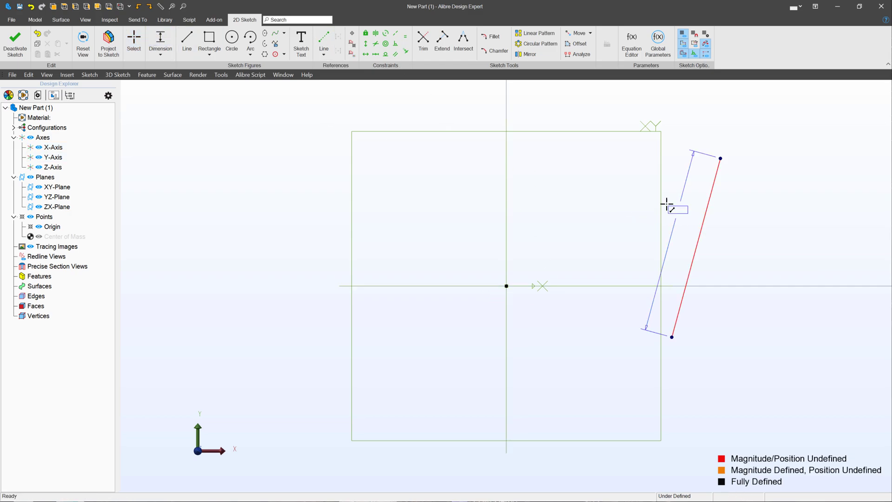
left_click(649, 145)
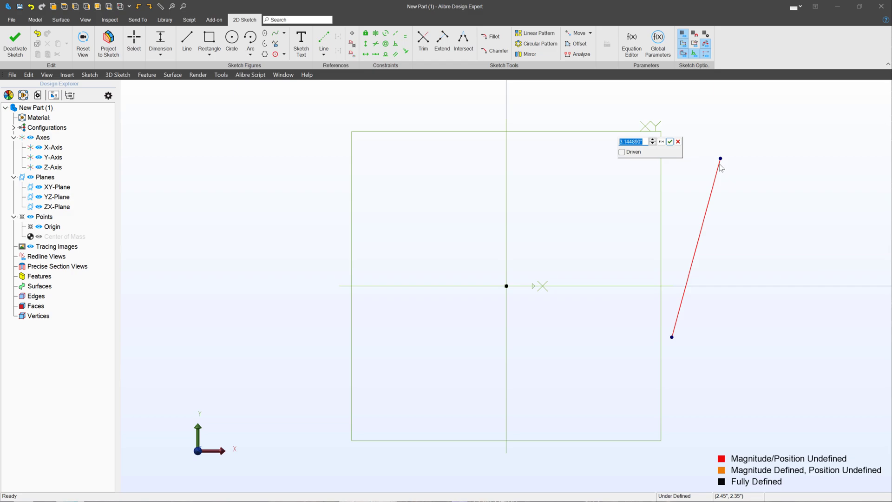
type("3")
key("Return")
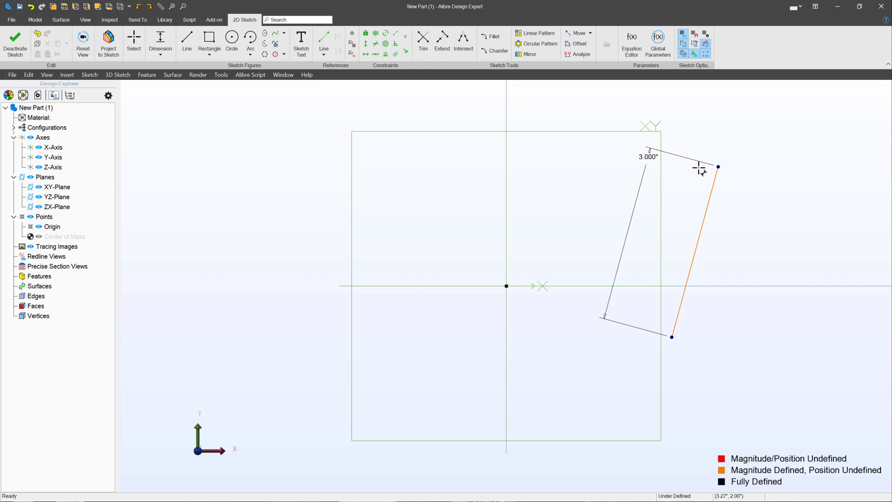
key("Escape")
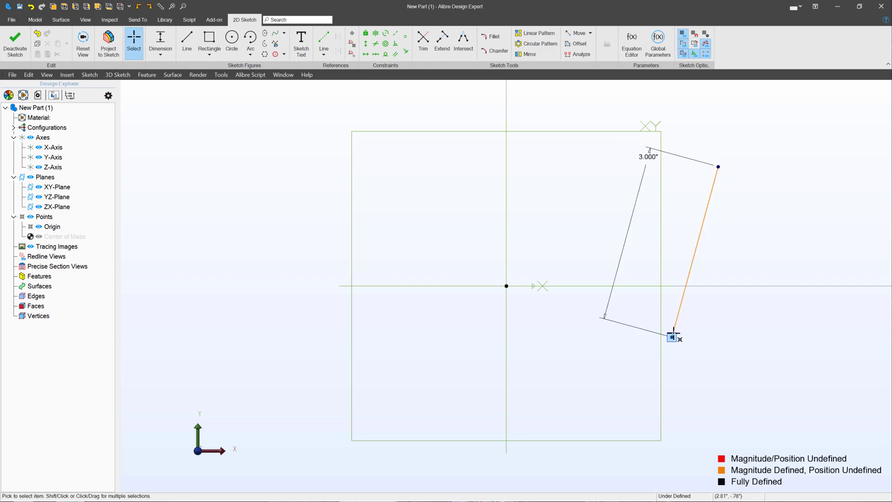
Move the 3-inch line by its endpoints and body to test which freedom remains
mouse_move(672, 336)
left_mouse_down()
mouse_move(651, 319)
mouse_move(642, 191)
mouse_move(663, 309)
mouse_move(372, 292)
mouse_move(546, 280)
left_mouse_up()
mouse_move(693, 184)
left_mouse_down()
mouse_move(747, 273)
mouse_move(804, 201)
mouse_move(609, 177)
mouse_move(398, 280)
mouse_move(583, 320)
mouse_move(498, 200)
mouse_move(484, 285)
mouse_move(508, 333)
mouse_move(544, 285)
mouse_move(514, 291)
mouse_move(557, 315)
mouse_move(531, 338)
left_mouse_up()
left_click_drag(604, 351, 624, 255)
mouse_move(564, 205)
left_mouse_down()
mouse_move(657, 215)
mouse_move(404, 195)
mouse_move(590, 253)
left_mouse_up()
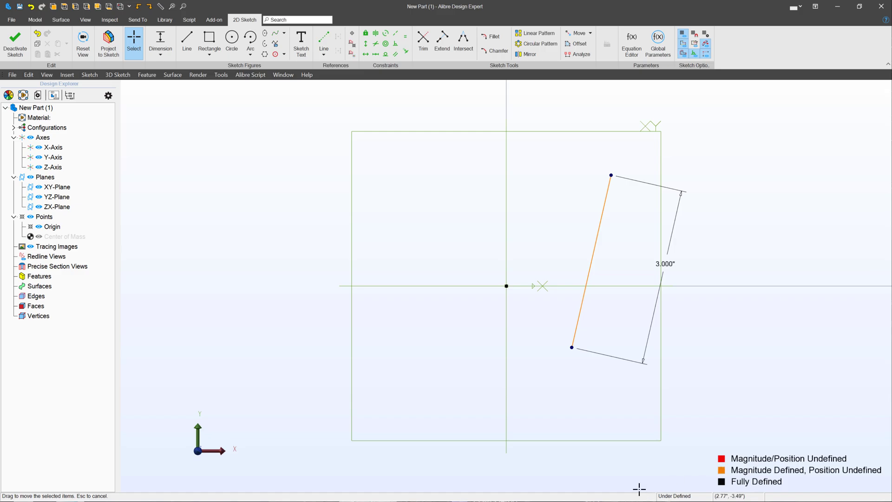
mouse_move(570, 347)
left_mouse_down()
mouse_move(472, 339)
mouse_move(583, 285)
mouse_move(596, 256)
left_mouse_up()
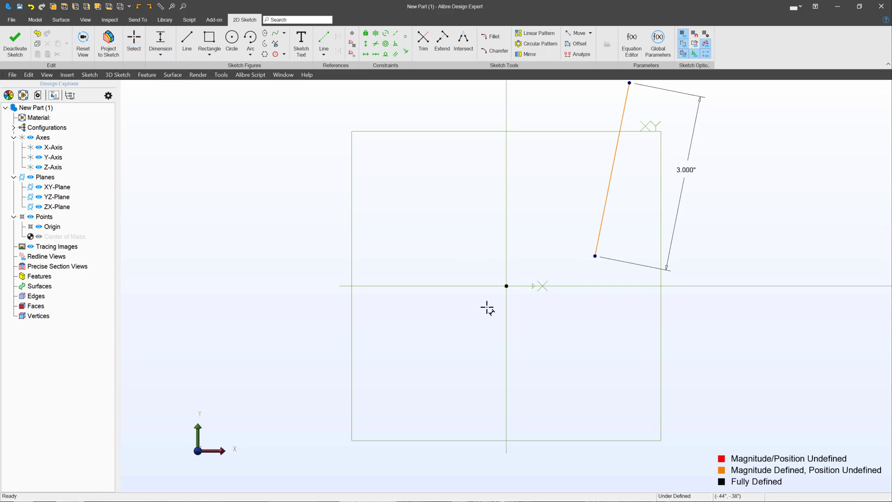
Dimension the horizontal distance between the origin and the line's lower endpoint at 1 inch
left_click(507, 285)
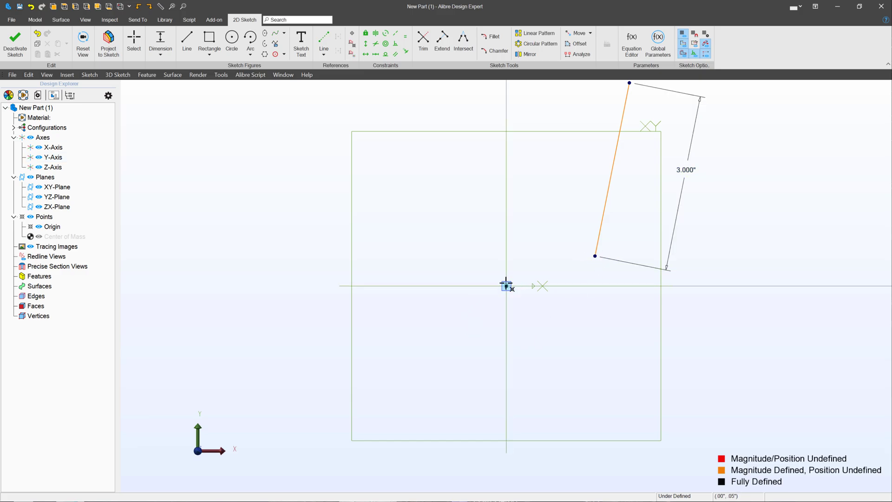
left_click(541, 357)
type("1.506761\"")
key("Return")
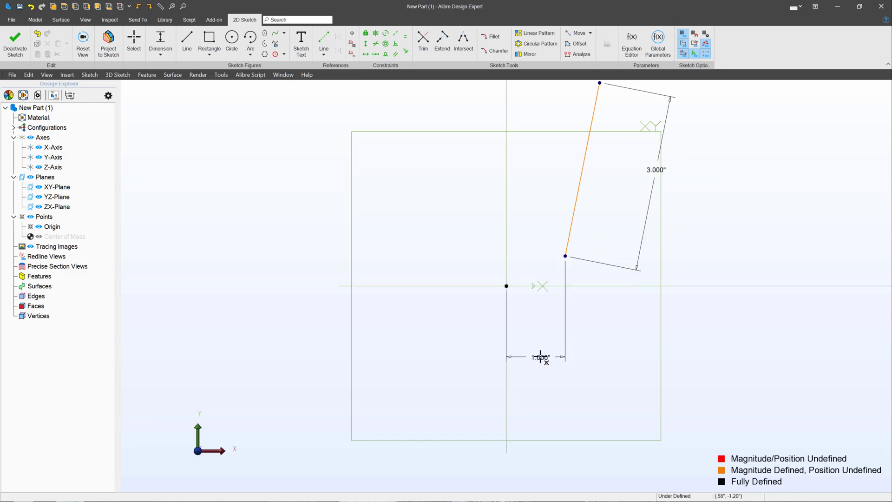
scroll(506, 365, "down", 3)
scroll(545, 279, "up", 2)
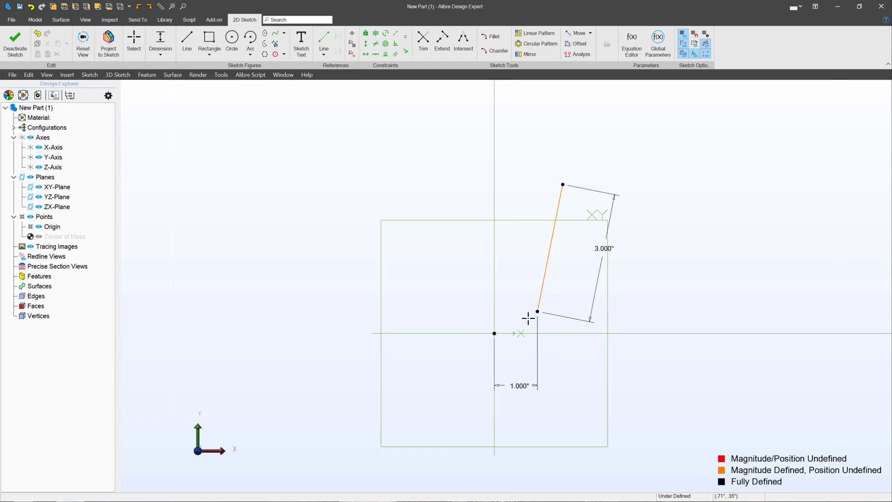
key("Escape")
Move the line's lower endpoint upward and dimension its vertical distance from the origin at 2 inches
mouse_move(537, 310)
left_mouse_down()
mouse_move(530, 169)
mouse_move(544, 410)
mouse_move(553, 370)
mouse_move(532, 195)
mouse_move(530, 370)
mouse_move(542, 328)
mouse_move(544, 224)
mouse_move(532, 448)
mouse_move(548, 239)
left_mouse_up()
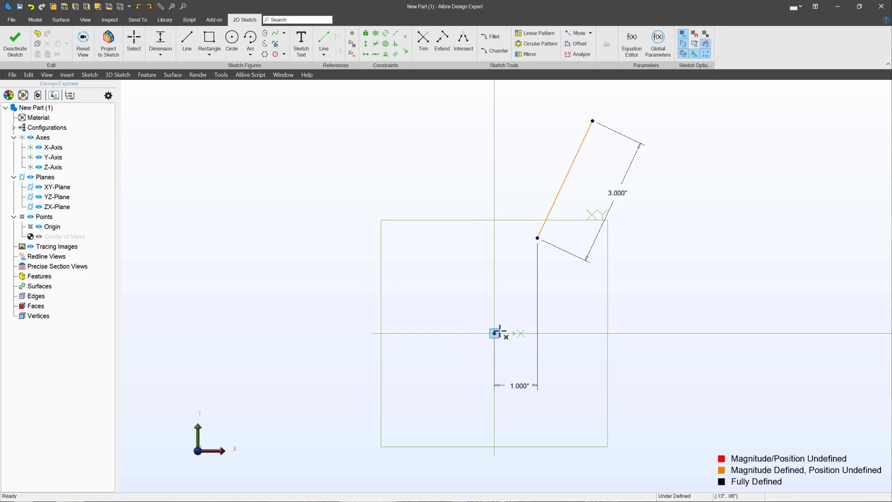
left_click_drag(538, 237, 425, 289)
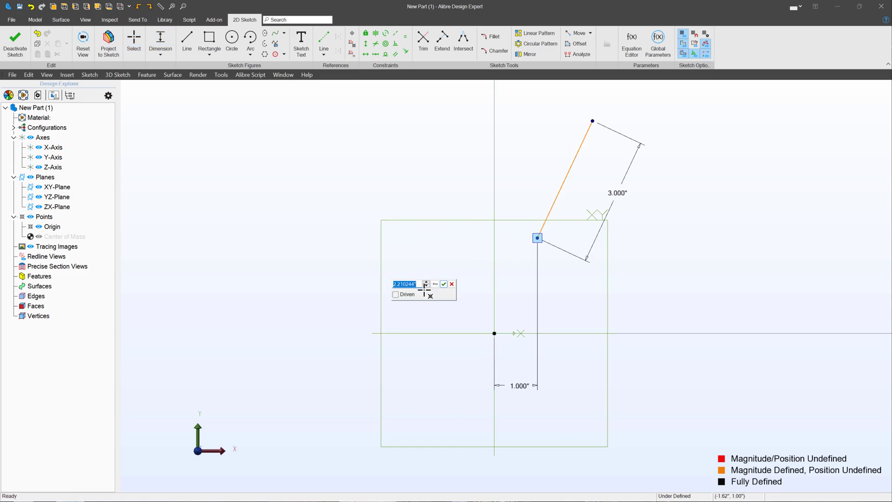
type("2")
key("Return")
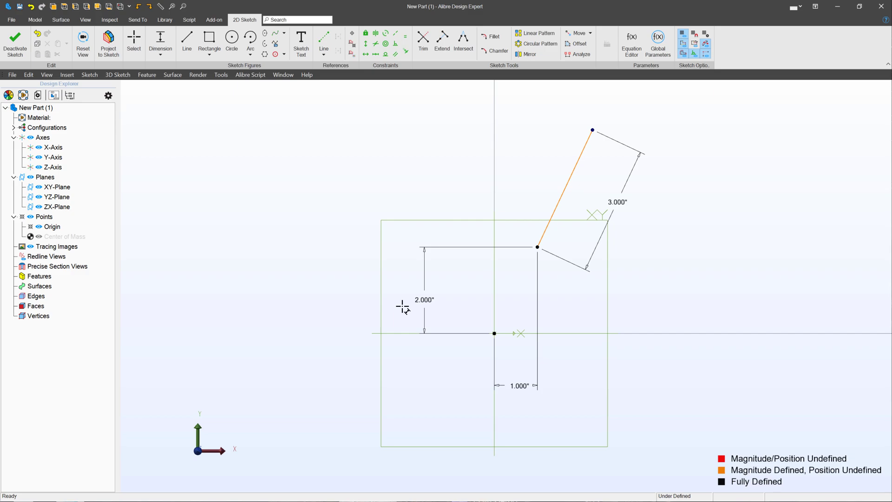
key("Escape")
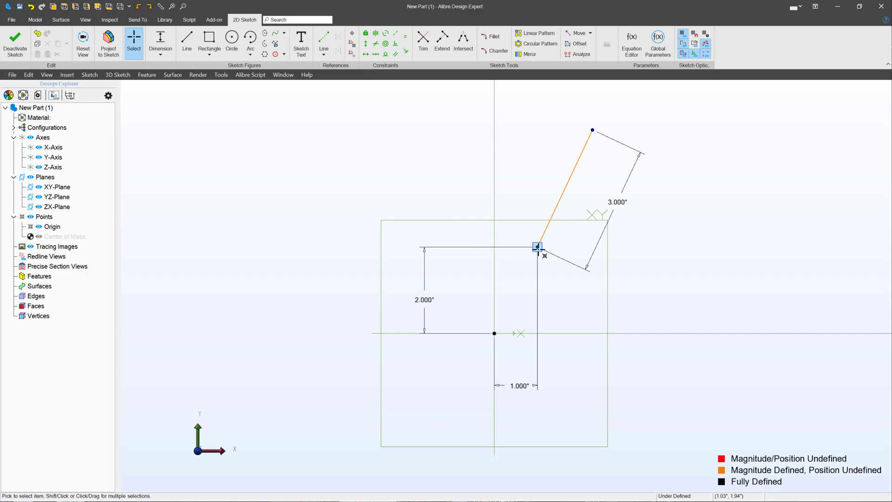
Swing the line's free end to a shallower angle and apply a horizontal constraint between its two endpoints
left_click_drag(537, 247, 530, 253)
left_click_drag(600, 133, 627, 209)
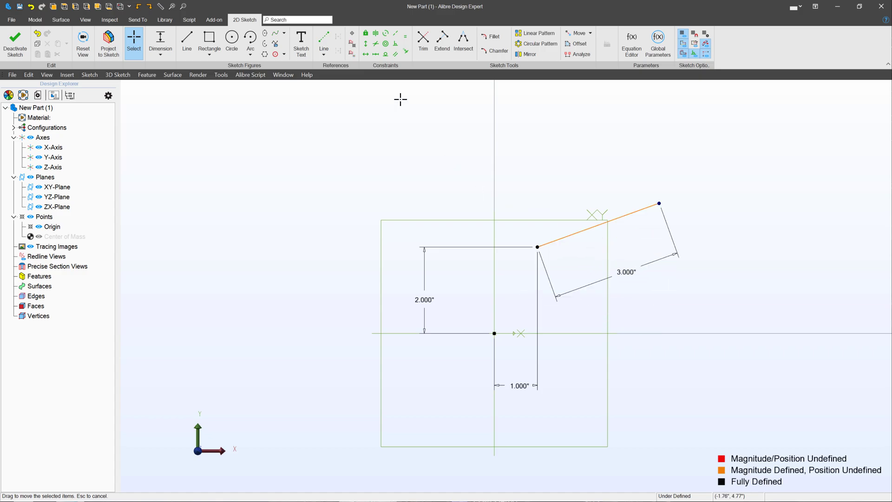
left_click(366, 54)
left_click(658, 204)
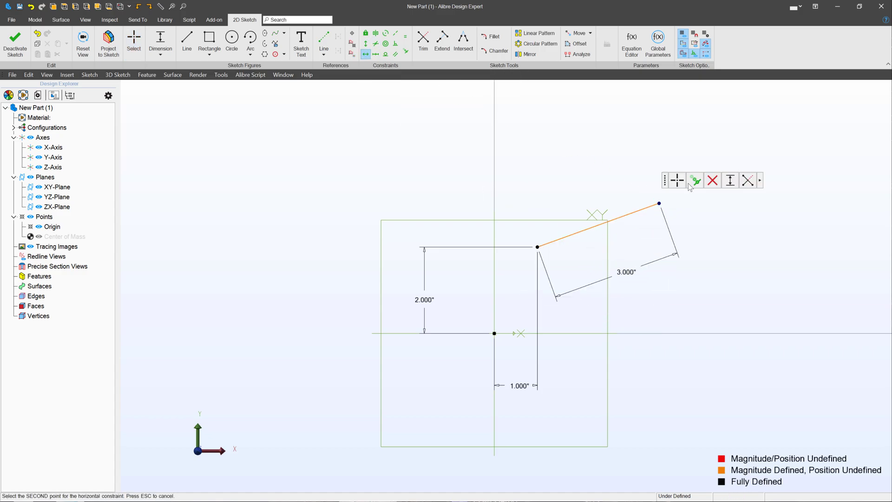
left_click(537, 246)
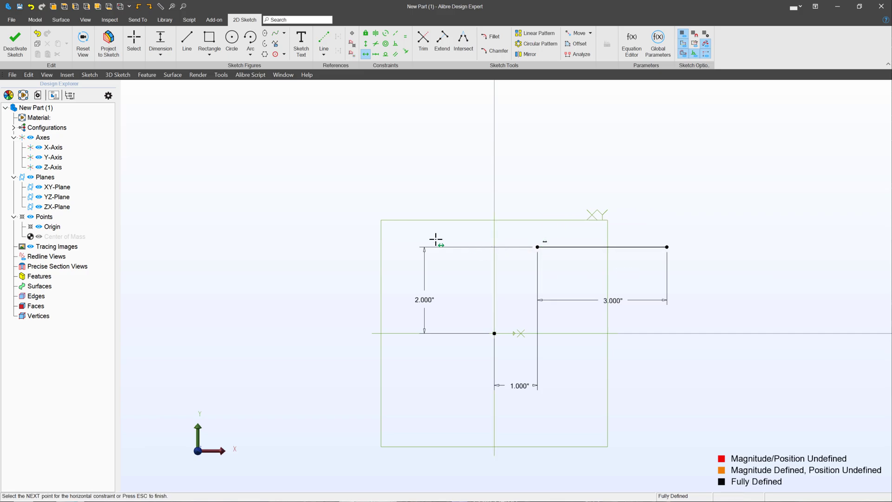
key("Escape")
left_click(666, 246)
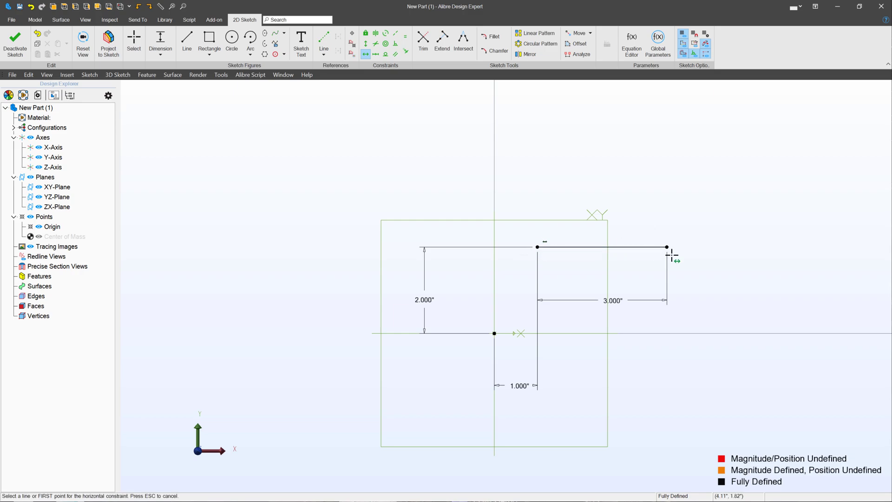
Sketch an arc centred on the line's left endpoint, from its right endpoint counterclockwise to a free end above the line
left_click(251, 39)
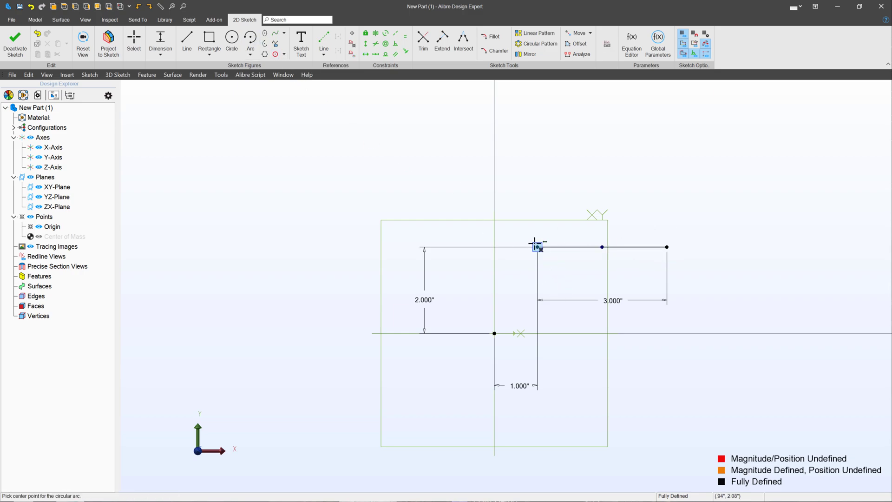
left_click(537, 247)
left_click(668, 247)
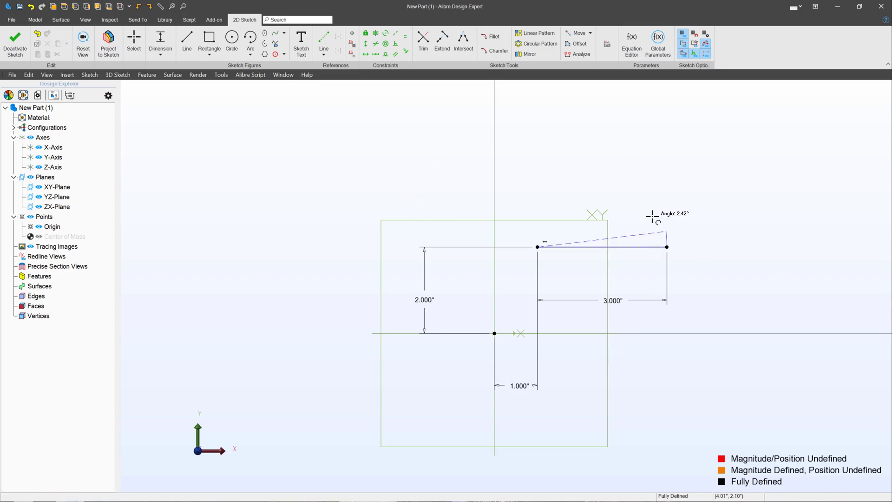
left_click(599, 132)
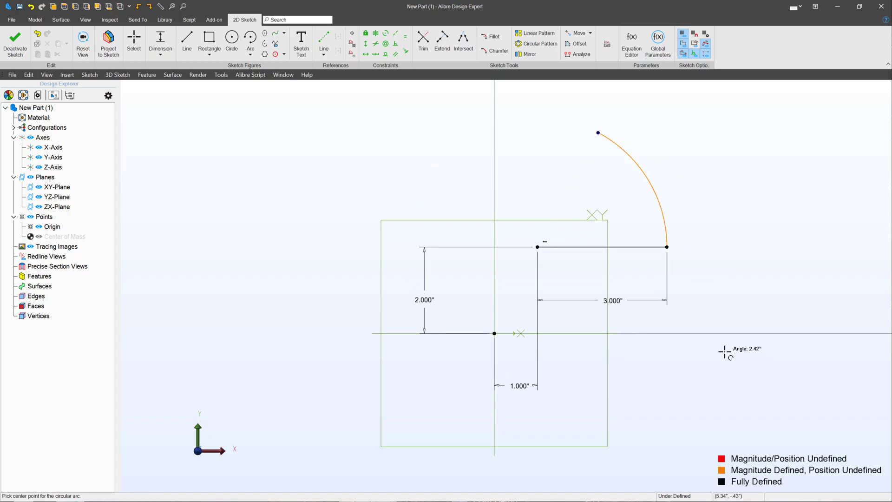
key("Escape")
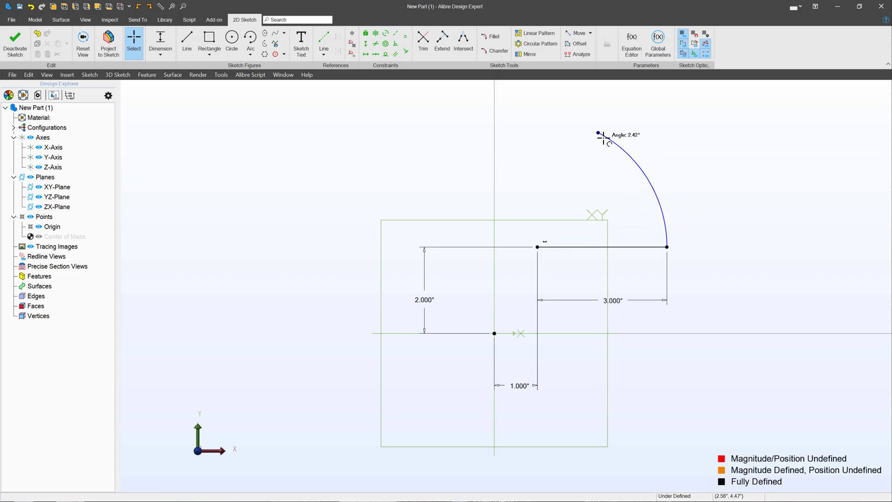
Move the arc's free end along its curve to test which freedom remains
mouse_move(604, 134)
left_mouse_down()
mouse_move(677, 202)
mouse_move(584, 103)
mouse_move(671, 173)
mouse_move(637, 145)
mouse_move(574, 127)
mouse_move(685, 193)
mouse_move(604, 136)
left_mouse_up()
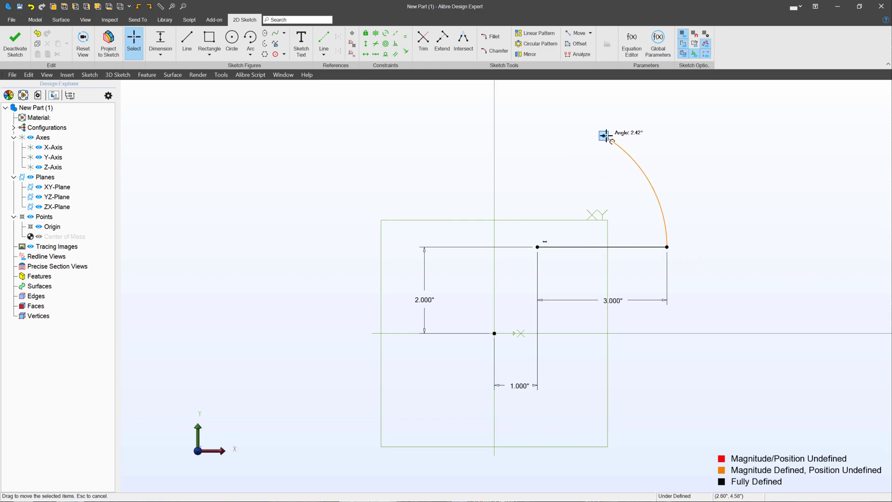
left_click_drag(605, 135, 546, 113)
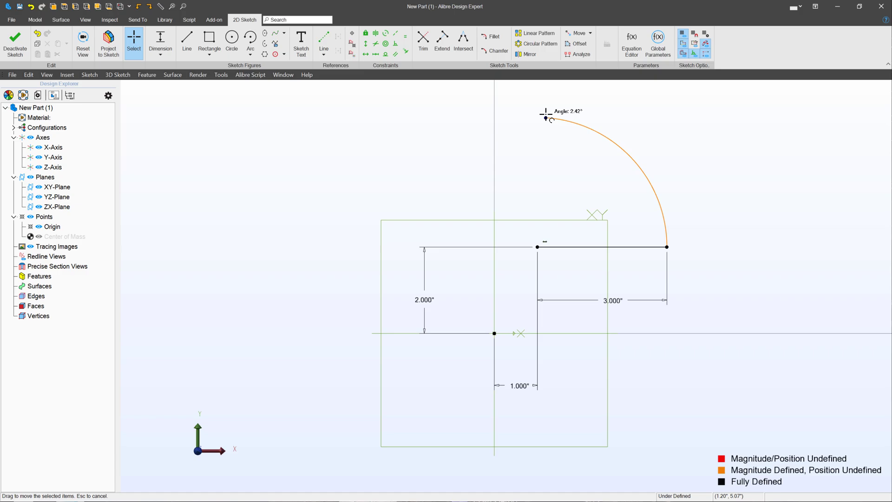
left_click_drag(581, 147, 539, 109)
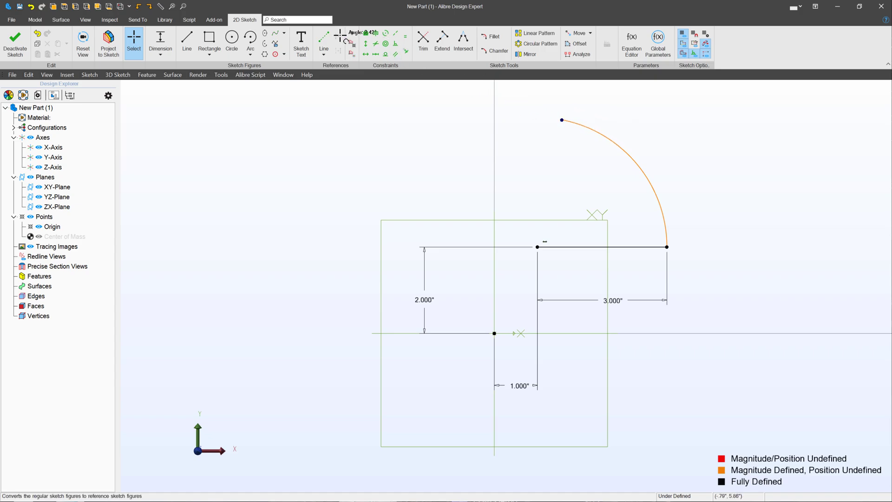
Apply a vertical constraint between the arc's free end and the line's left endpoint
left_click(366, 43)
left_click(561, 119)
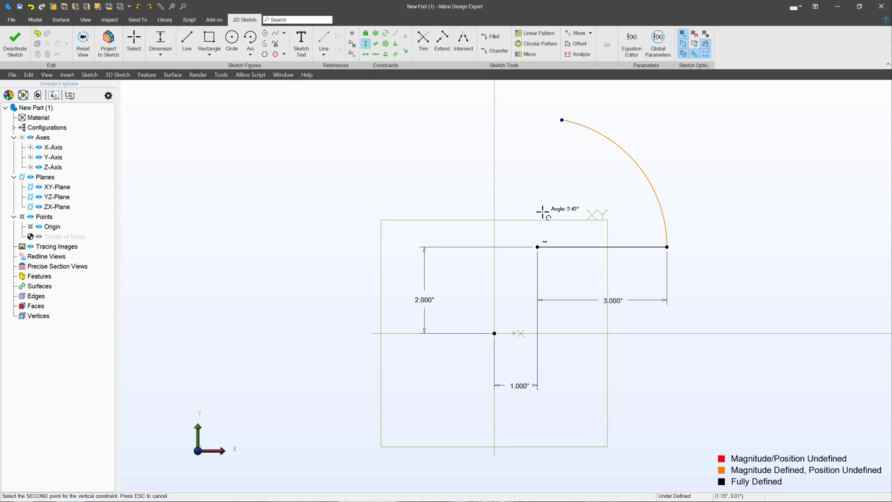
left_click(538, 247)
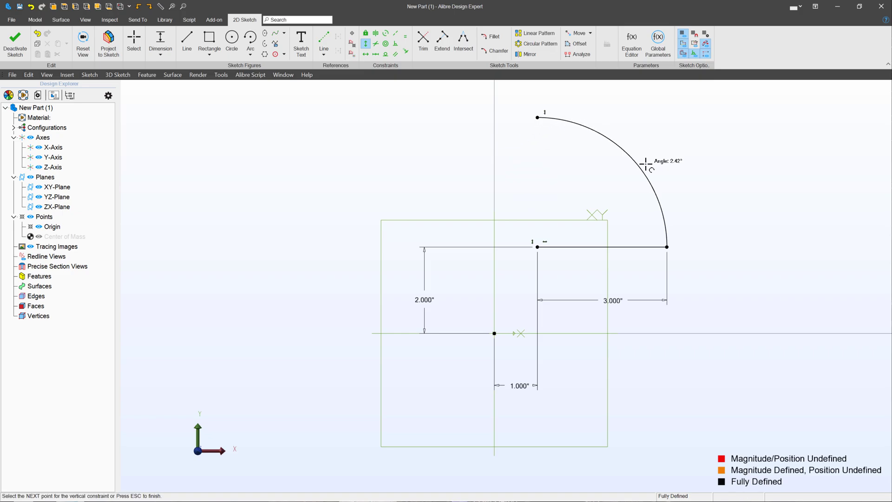
left_click(668, 246)
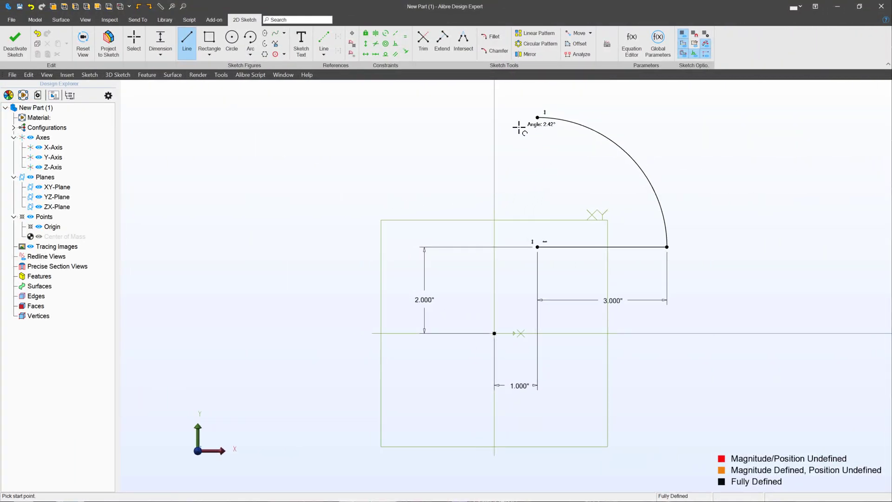
Close the quarter-circle profile with a vertical line from the arc's upper end to the horizontal line's left endpoint
left_click(537, 117)
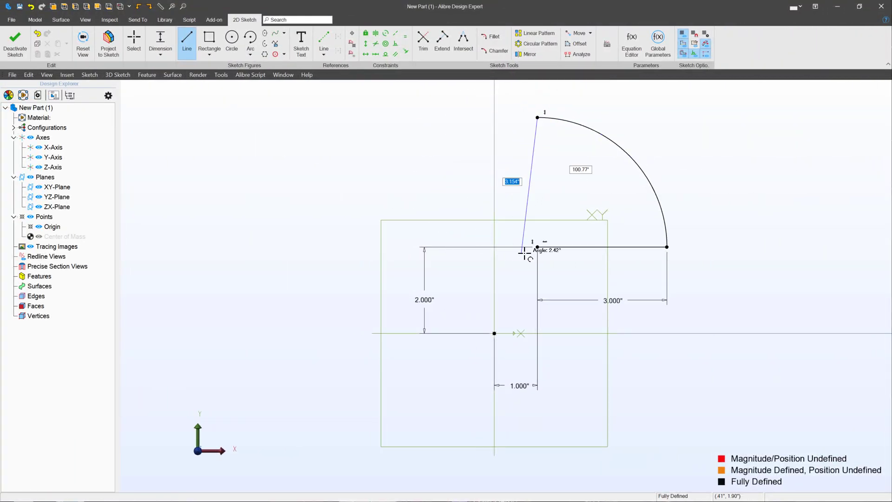
left_click(537, 247)
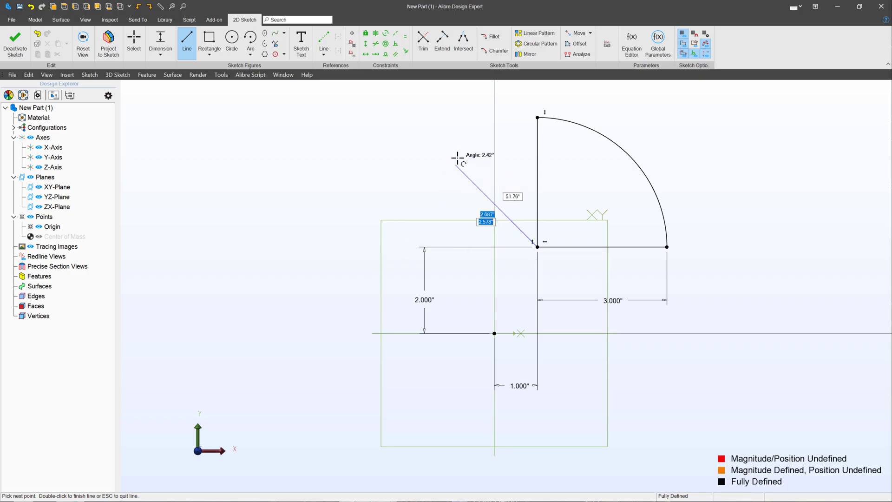
key("Escape")
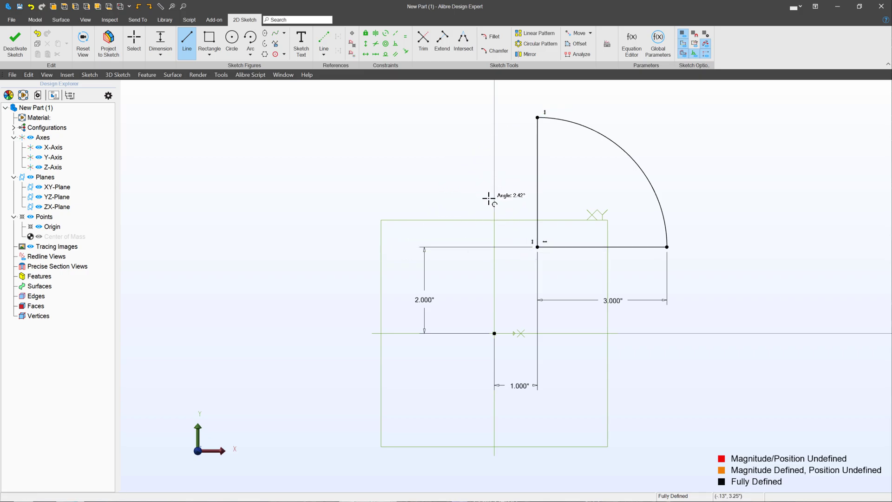